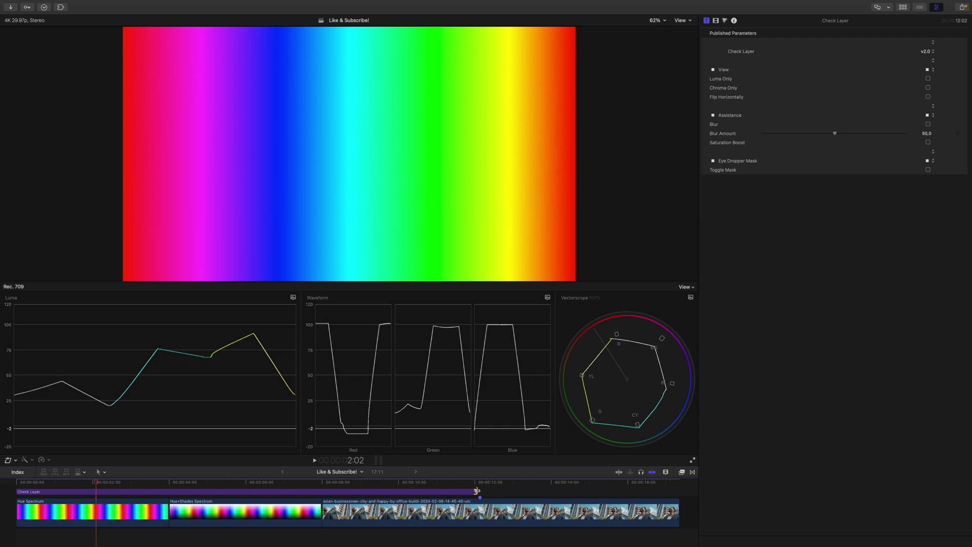
- Apply the Draw Mask effect to the Check Layer clip
click(682, 471)
click(631, 504)
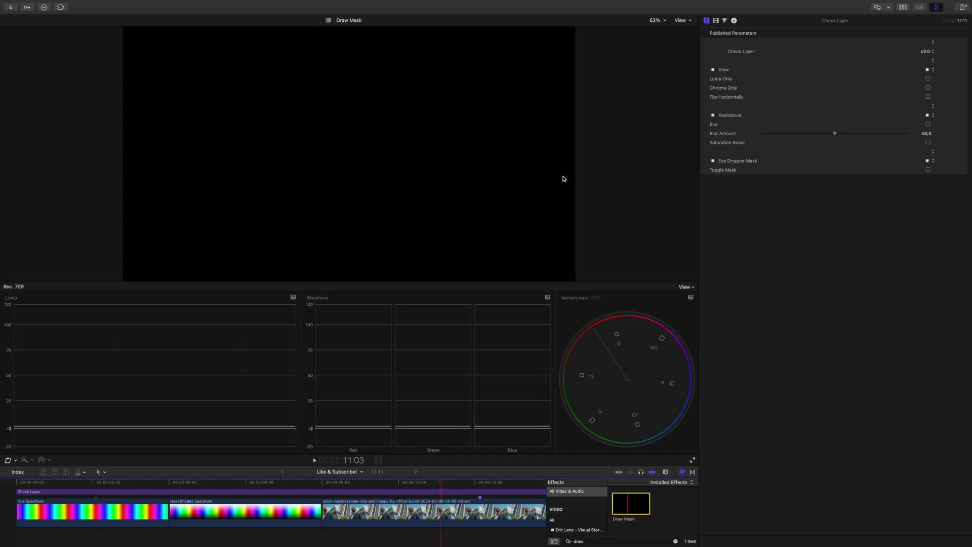
click(682, 472)
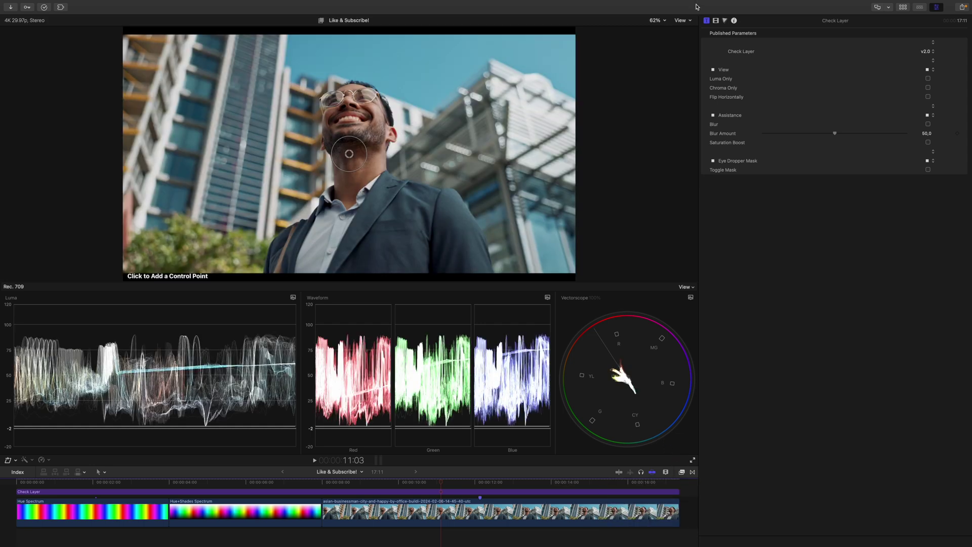
- Outline the man's cheek with a closed four-point mask and remove the Draw Mask effect from the Check Layer
click(715, 20)
drag(368, 119, 370, 158)
click(383, 163)
click(386, 129)
click(370, 116)
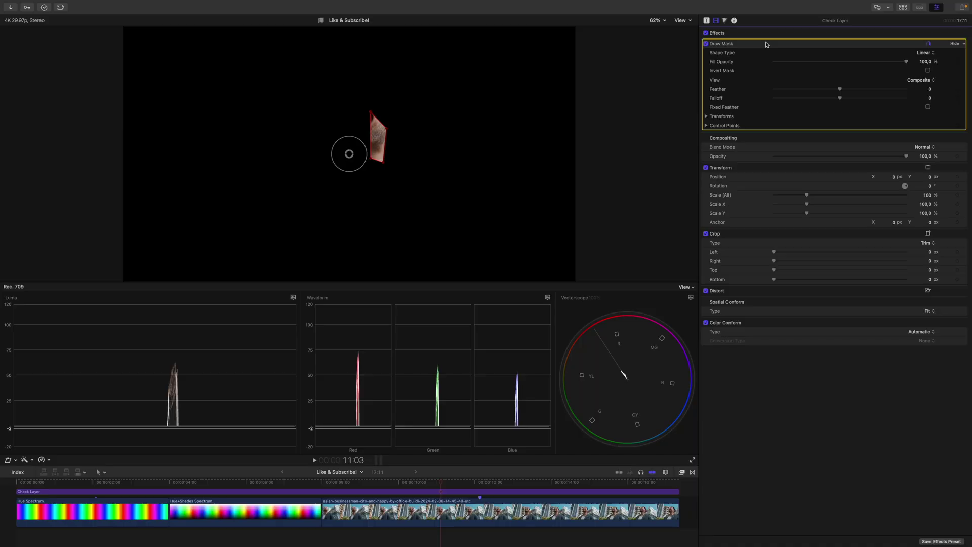
key(Delete)
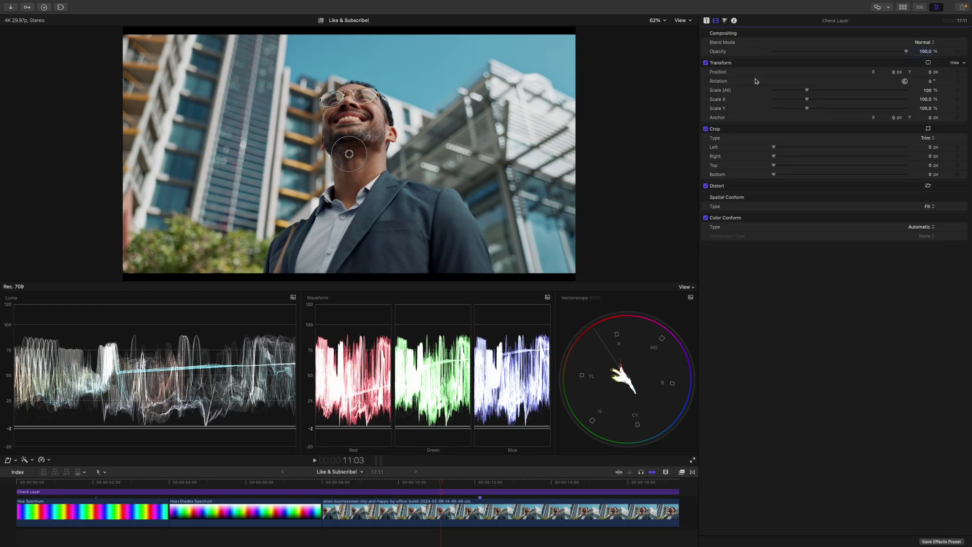
- Enable the Check Layer's eye dropper mask and place a small circle over the man's cheek
click(448, 493)
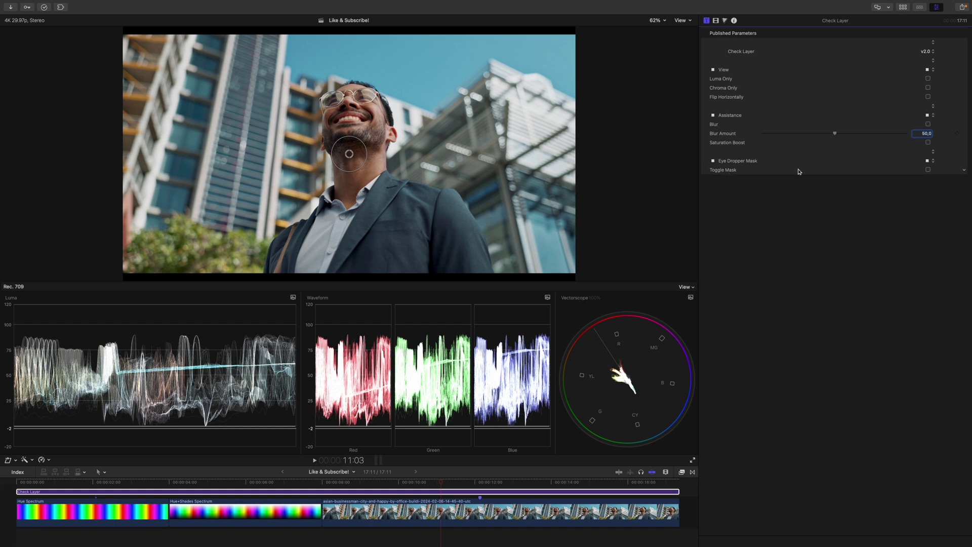
click(928, 170)
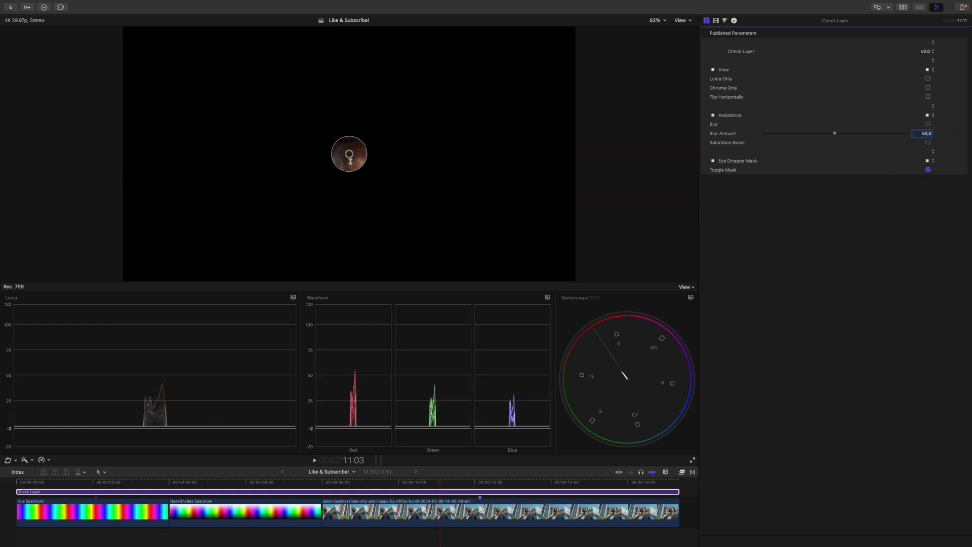
drag(351, 158, 370, 135)
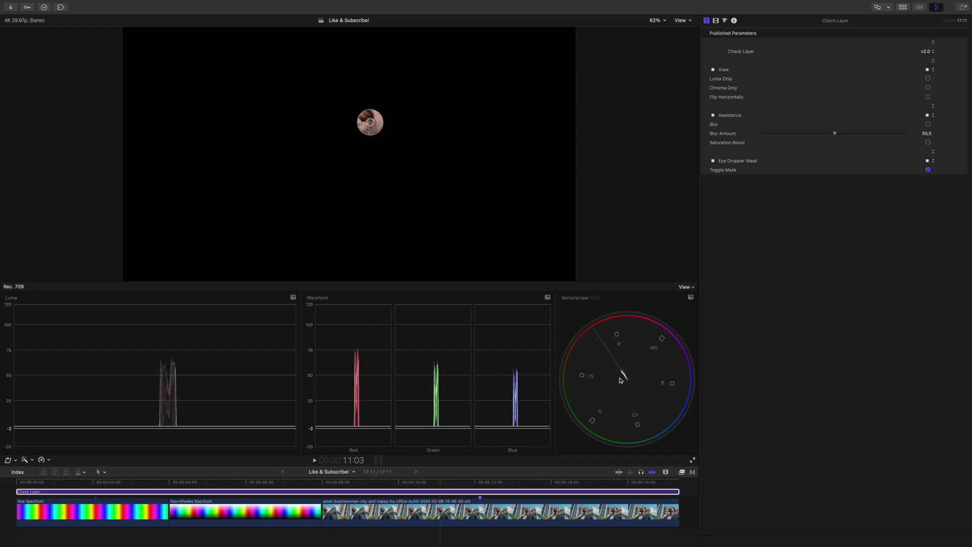
- Move the eye dropper mask onto the green bush beside the man and disable the mask
drag(370, 123, 246, 250)
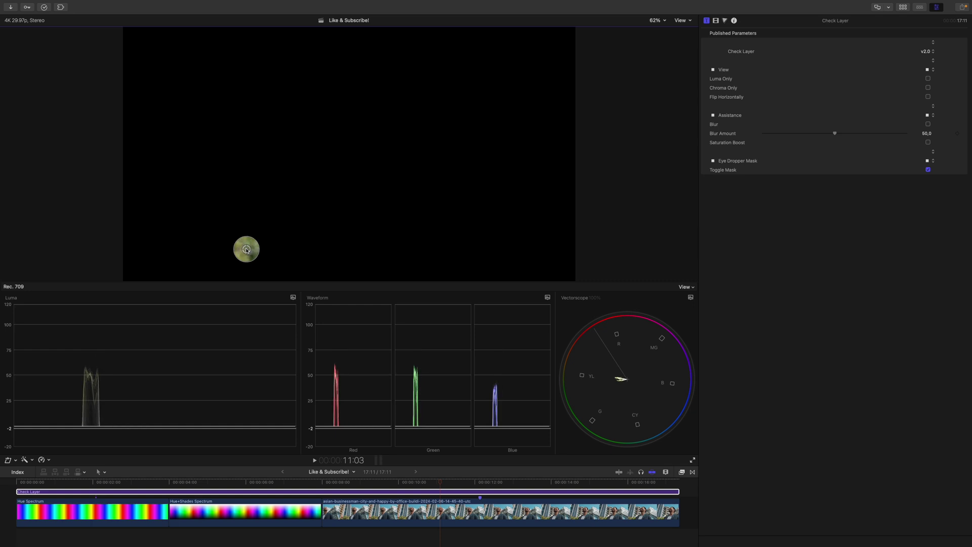
click(929, 170)
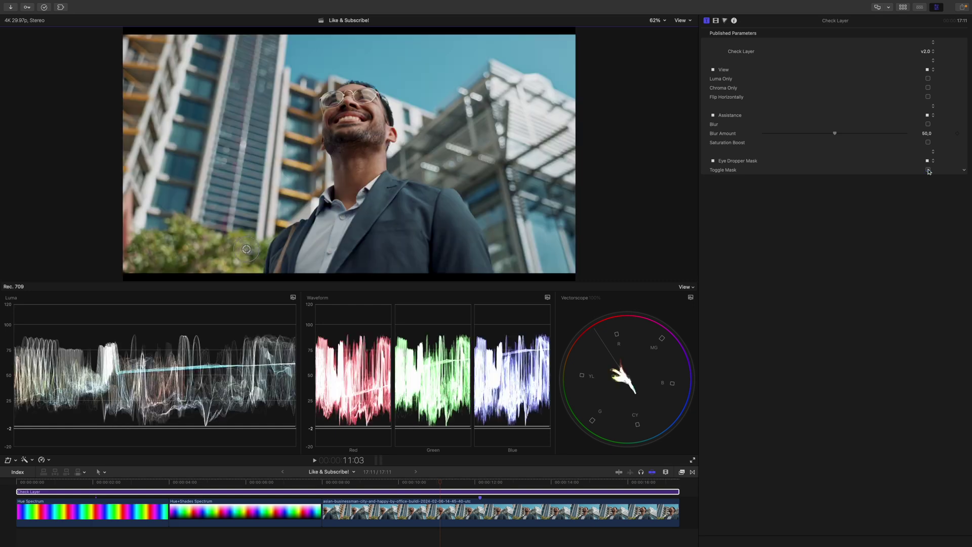
- View the Hue Spectrum and Hue+Shades Spectrum clips with the video scopes hidden
click(131, 485)
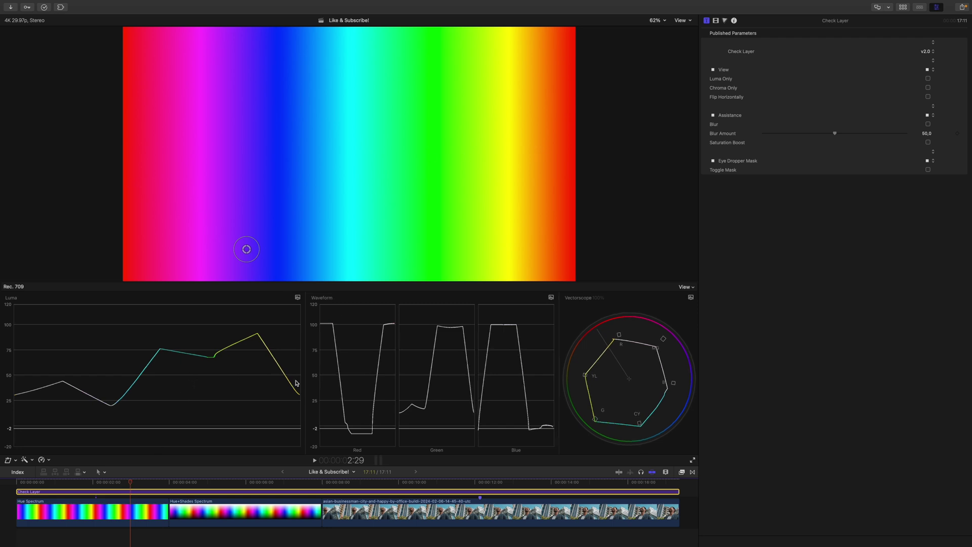
key(super+7)
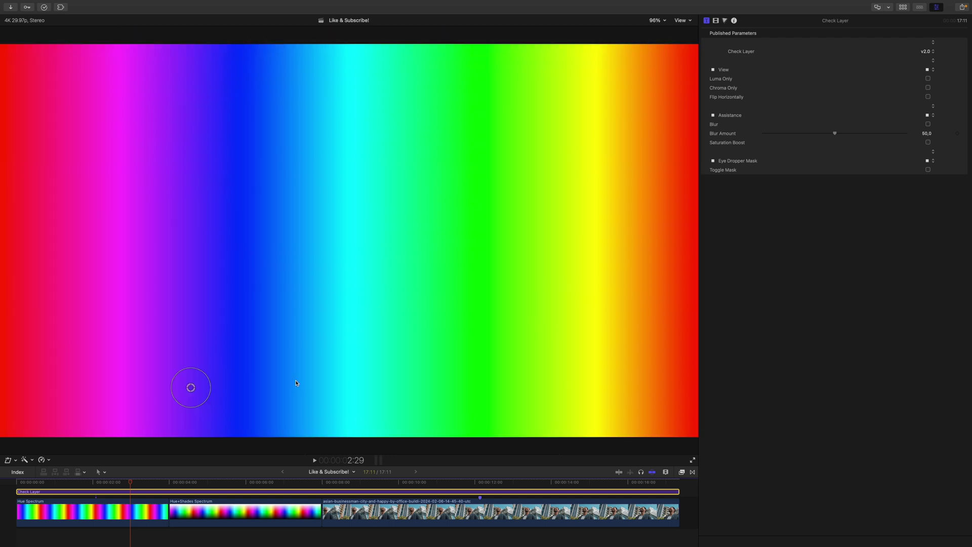
click(253, 486)
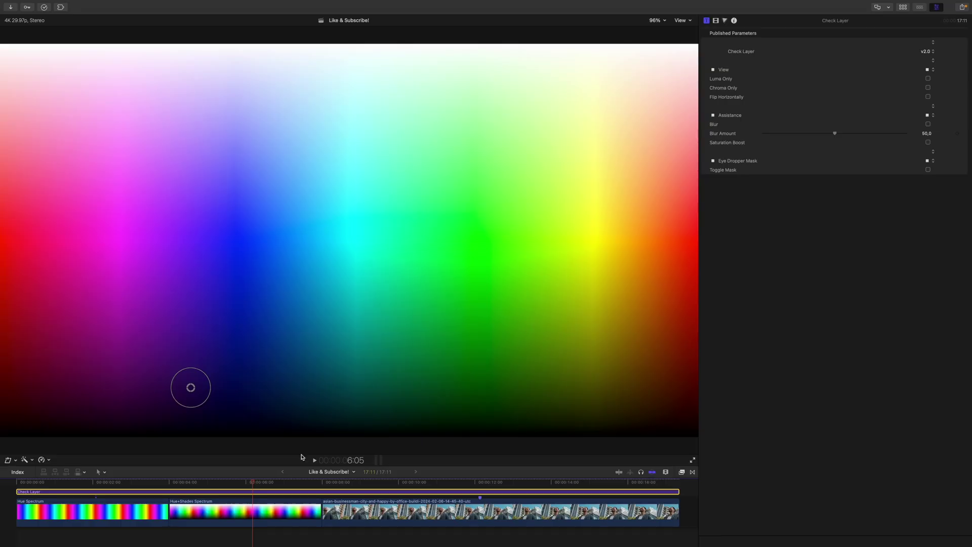
- Enable Luma Only on the Check Layer and scrub back across the two spectrum clips
click(929, 79)
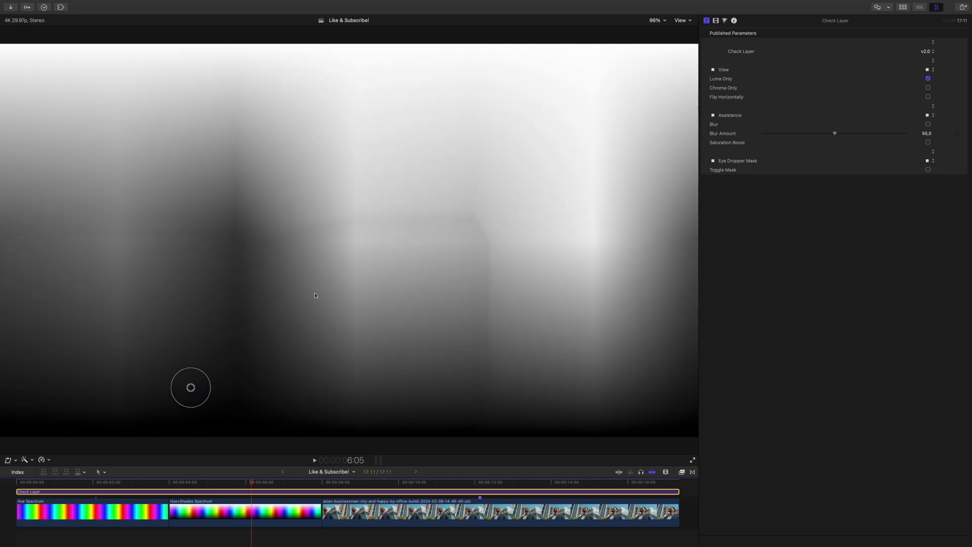
drag(251, 485, 109, 485)
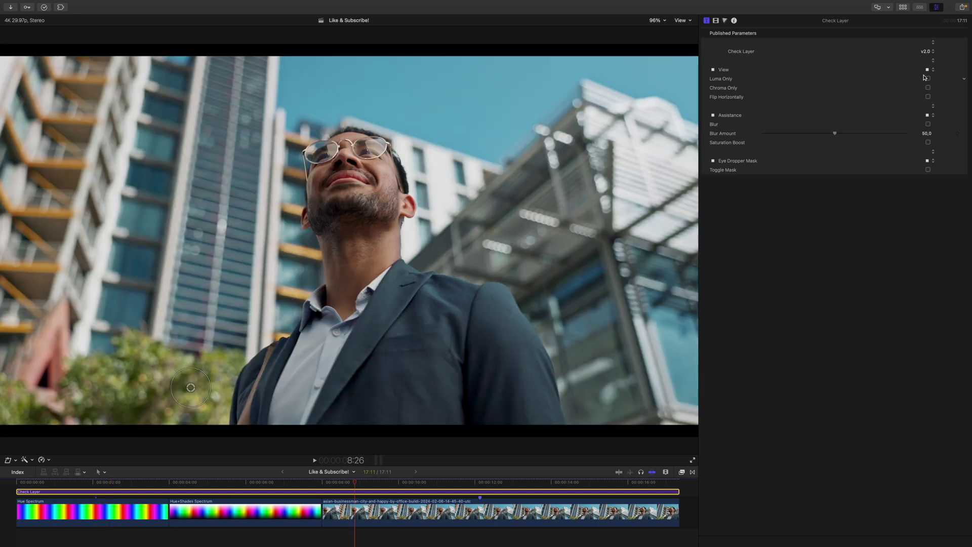
- Show the video scopes again and enable the Check Layer's Luma Only view over the businessman clip
key(super+7)
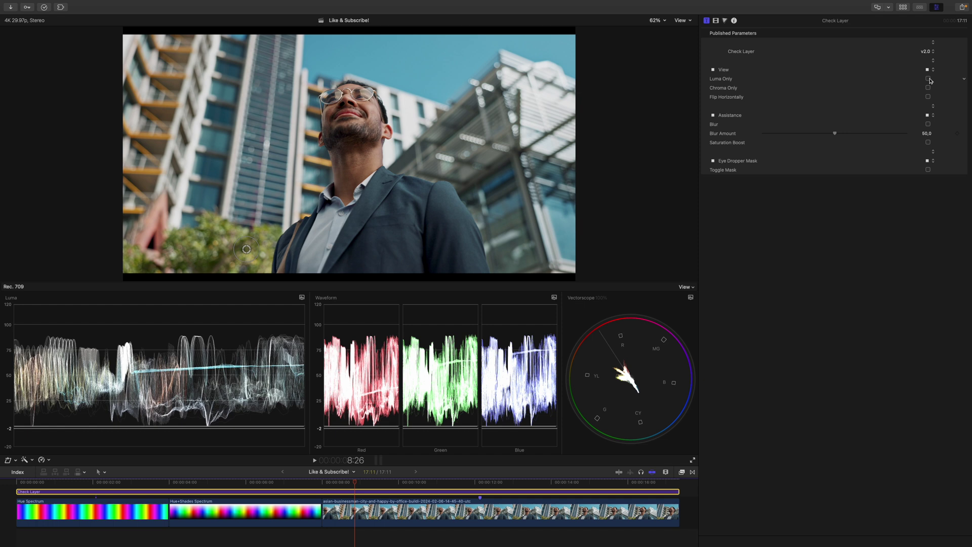
click(929, 79)
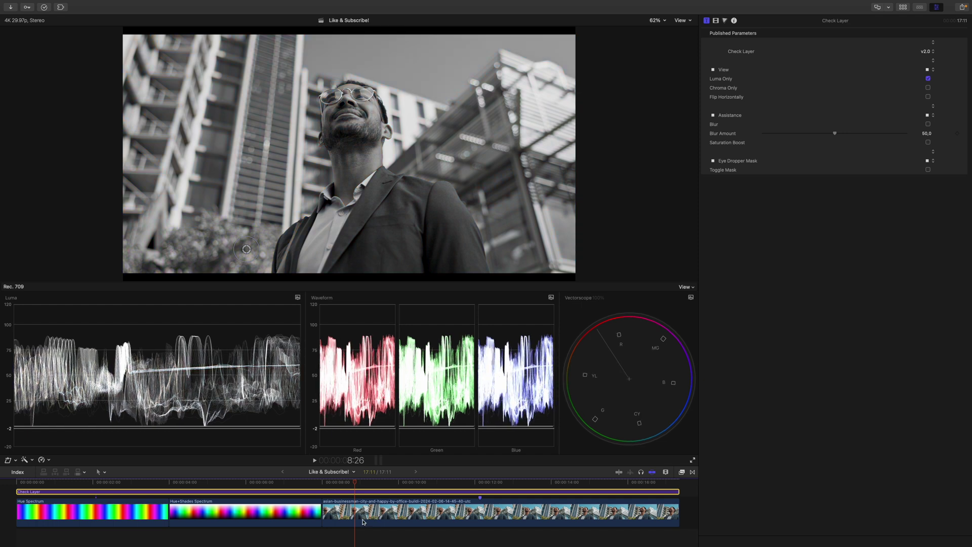
- Add two points to the businessman clip's luma curve, slightly lower the shadows point, and compare with Color Curves off and on
click(398, 499)
key(super+6)
click(952, 58)
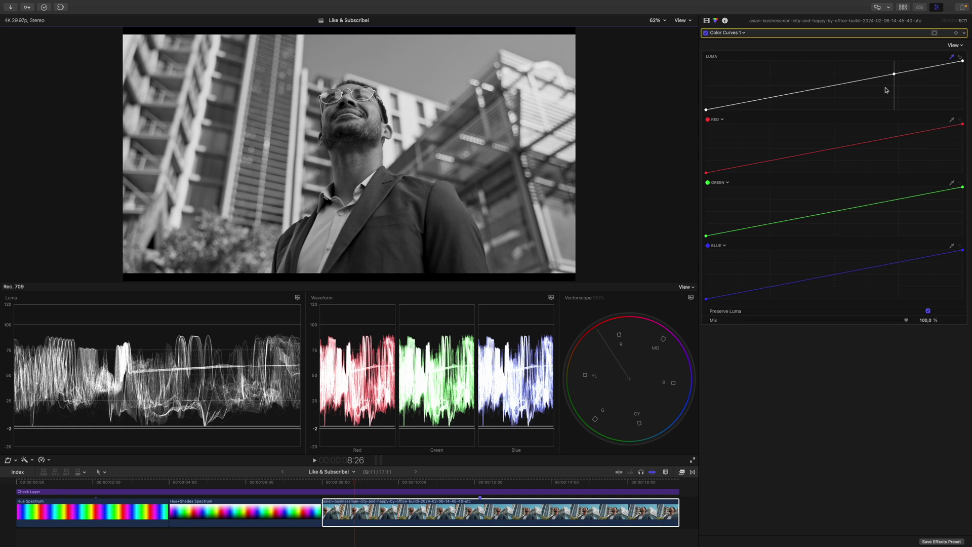
click(864, 79)
click(788, 95)
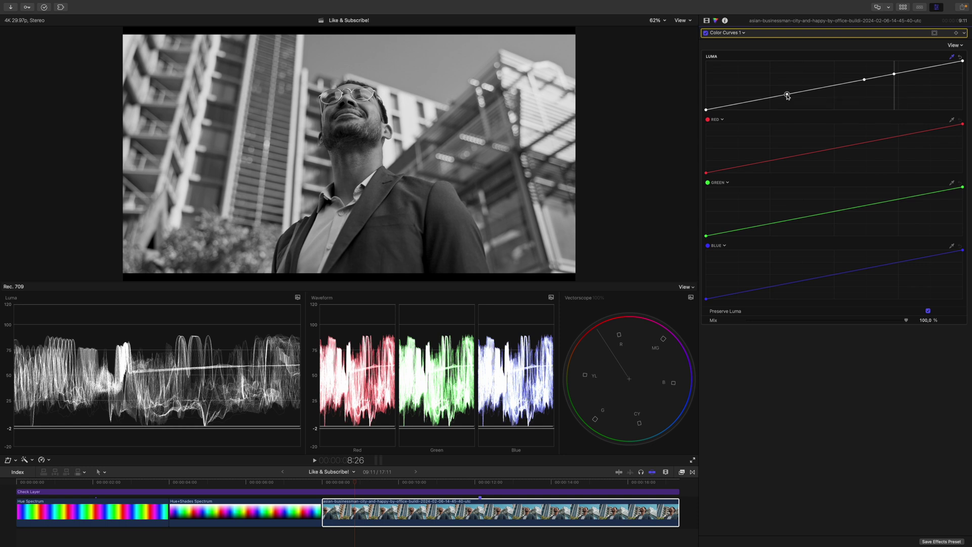
click(706, 33)
click(705, 33)
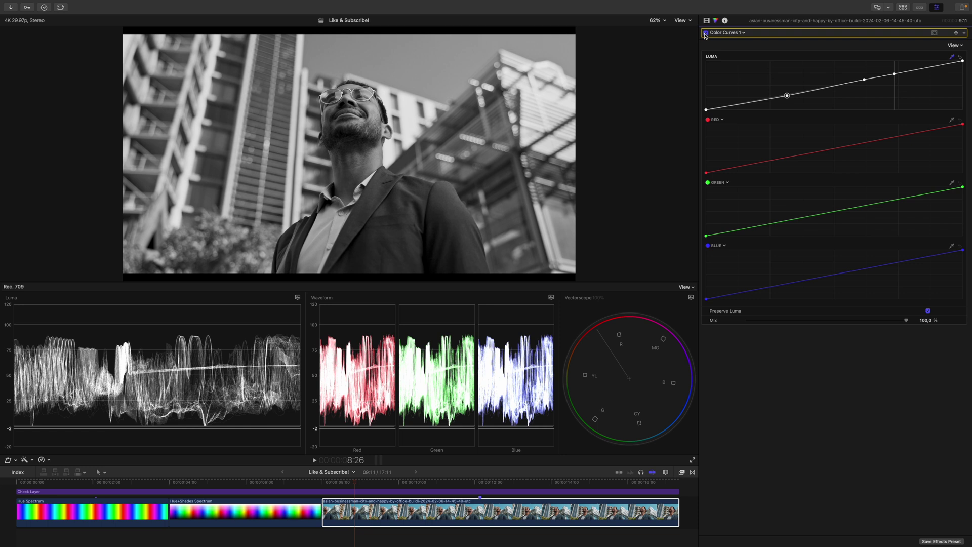
- Disable Luma Only on the Check Layer
click(364, 492)
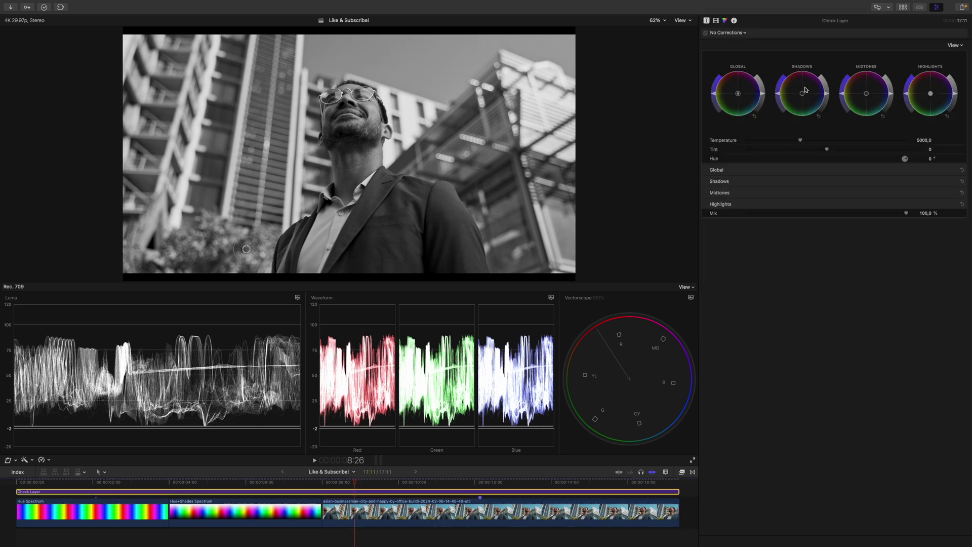
click(706, 20)
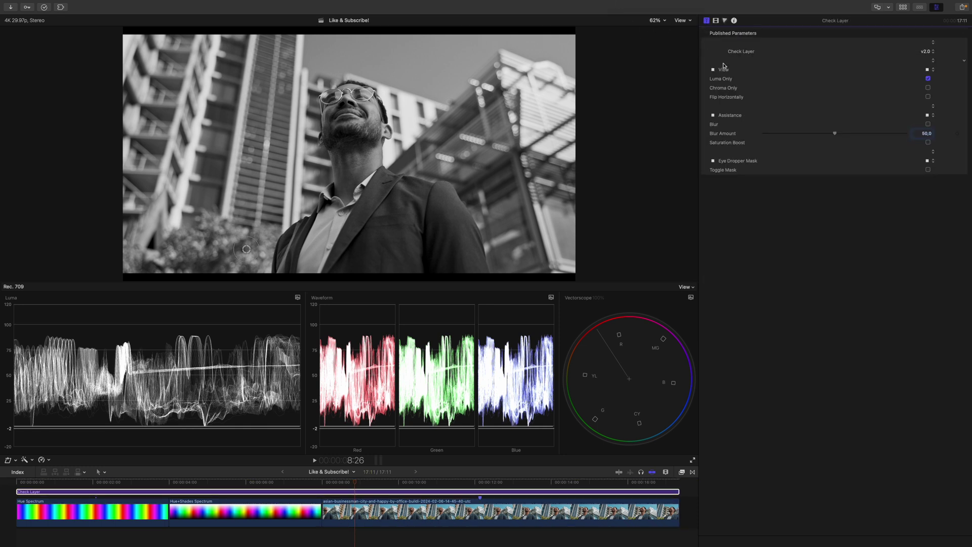
click(928, 79)
- Check the businessman clip's color correction and examine the Luma scope's display options
click(502, 512)
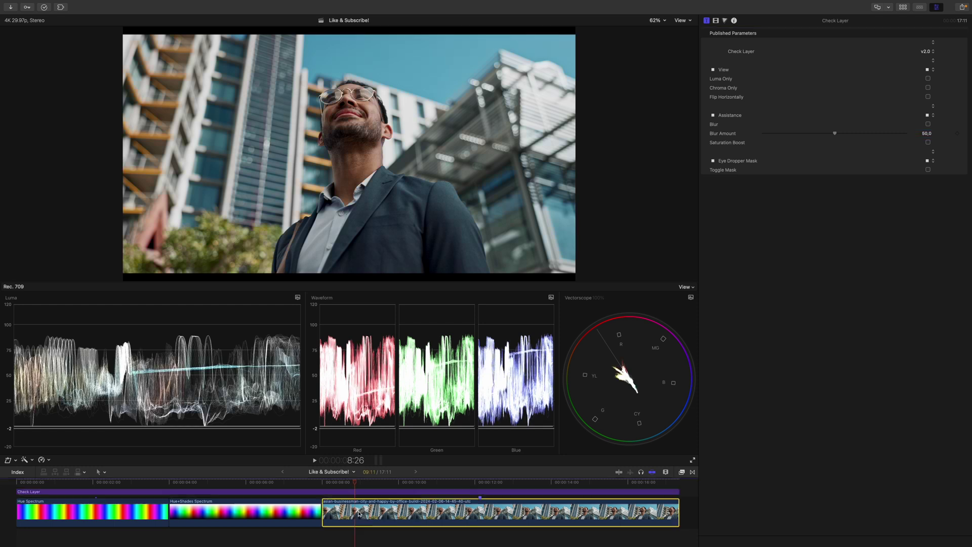
click(705, 34)
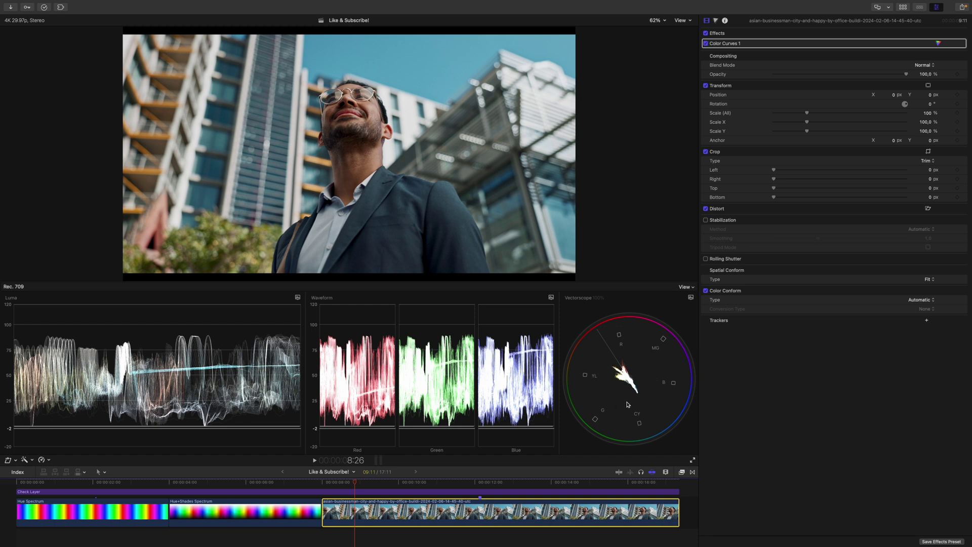
click(298, 298)
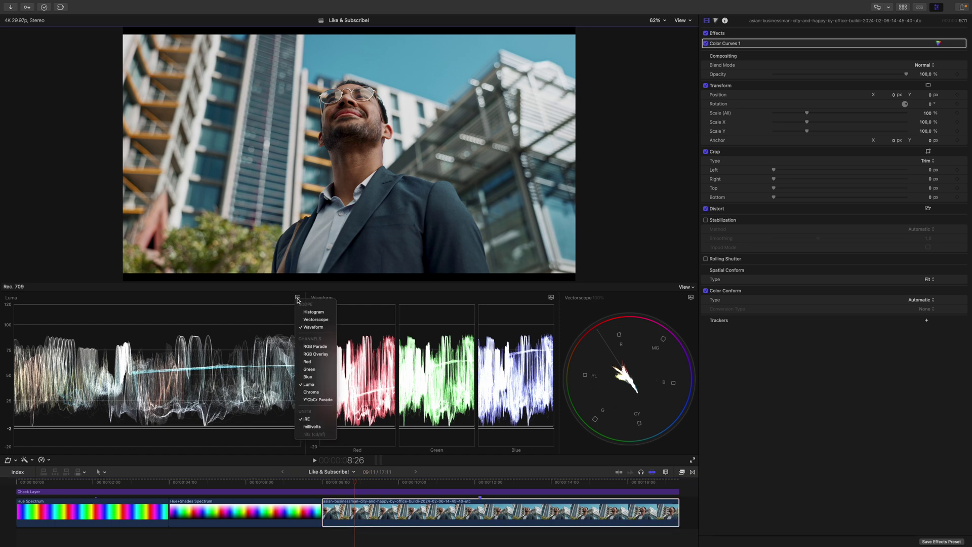
click(298, 300)
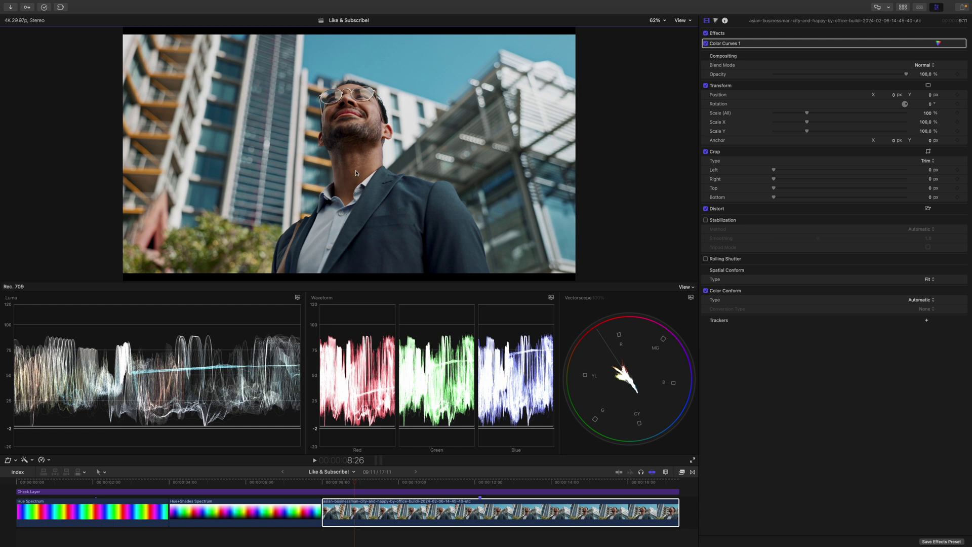
- Enable Chroma Only on the Check Layer
click(357, 493)
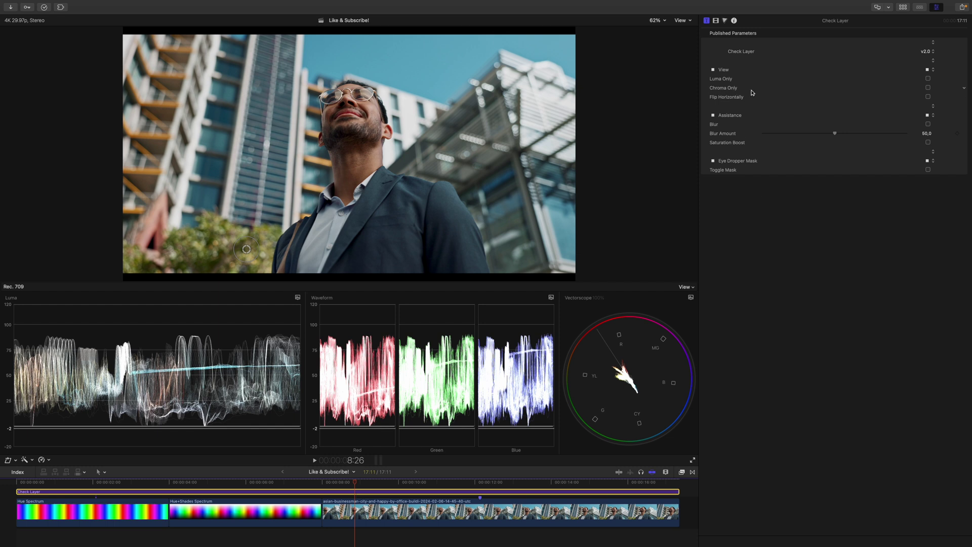
click(928, 88)
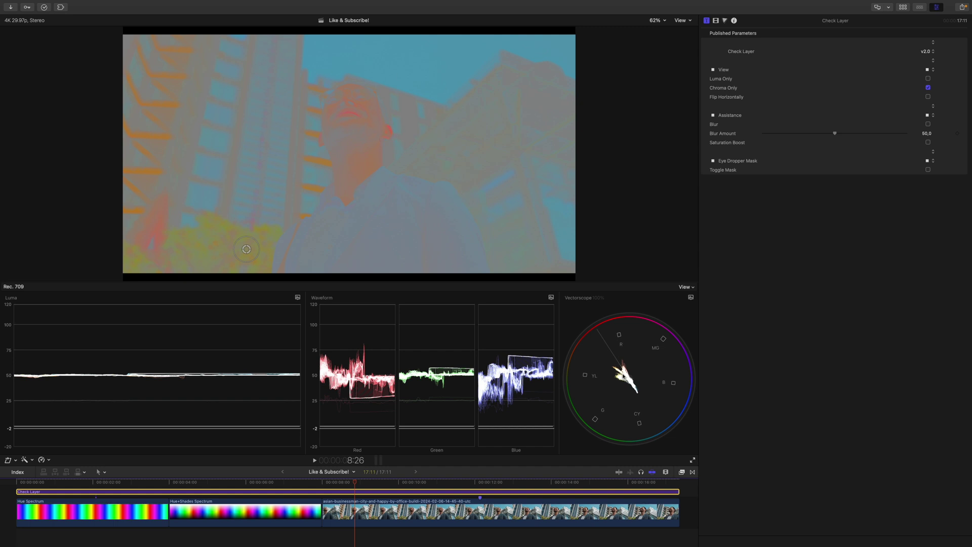
- Sample the man's reddish ear for the businessman clip's Hue vs Sat curve and add an extra point at orange
click(361, 157)
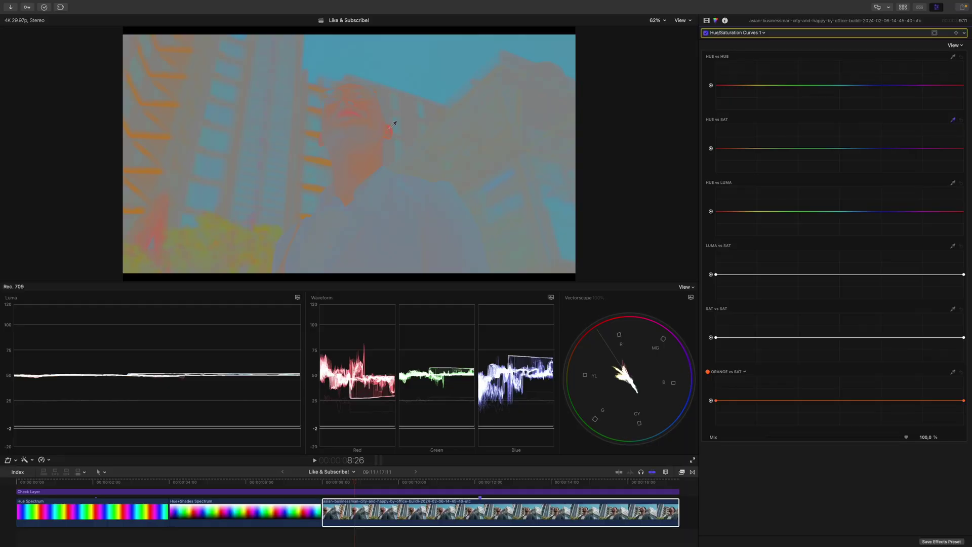
click(393, 123)
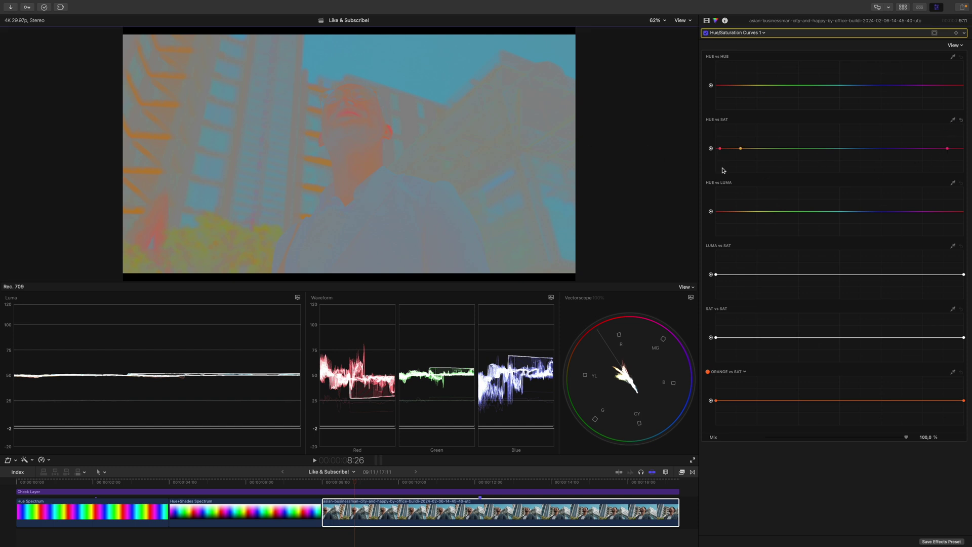
click(728, 149)
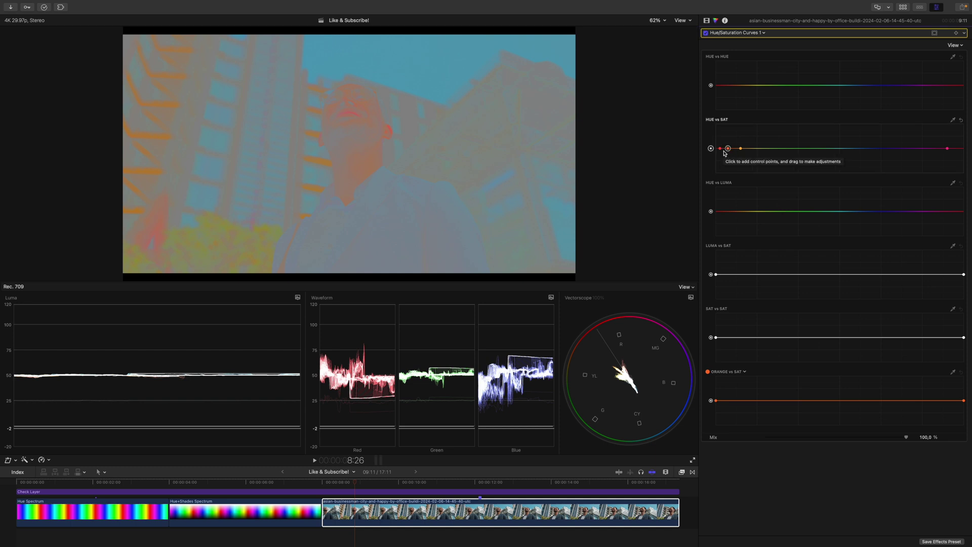
click(720, 150)
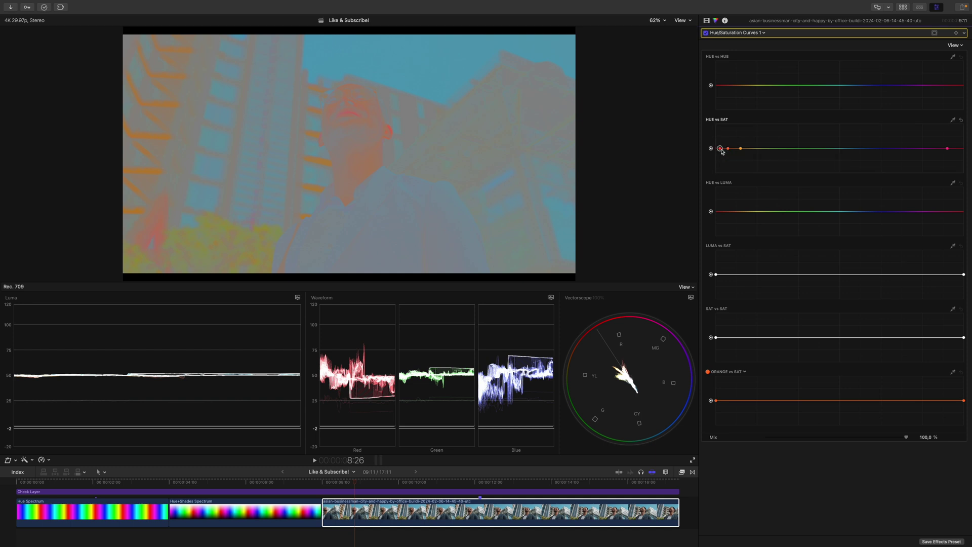
- Lower the red point on the Hue vs Sat curve and move the magenta point to the curve's far red end
drag(720, 149, 723, 266)
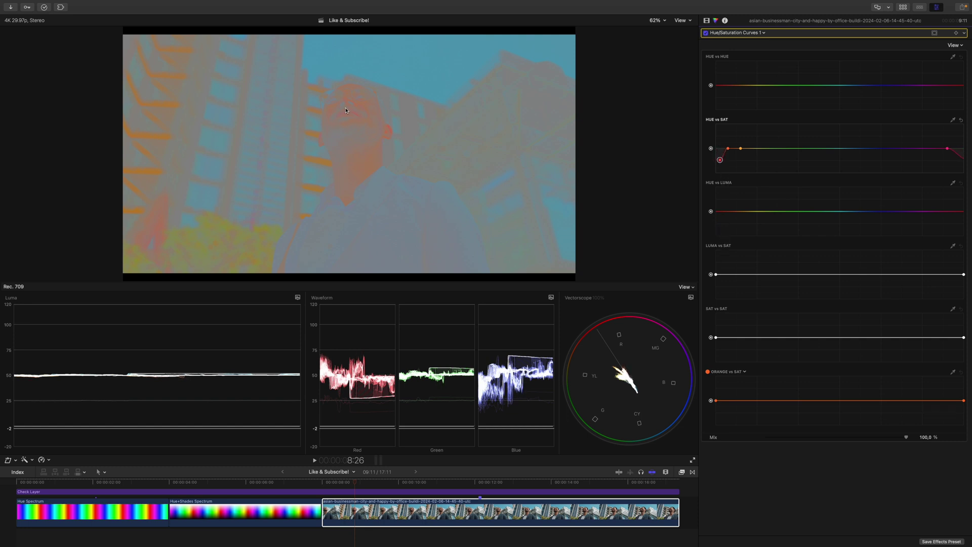
click(949, 149)
drag(952, 151, 962, 150)
- Disable the Check Layer to review the businessman clip's Hue/Saturation Curves correction, and re-enable it with Chroma Only off
click(342, 492)
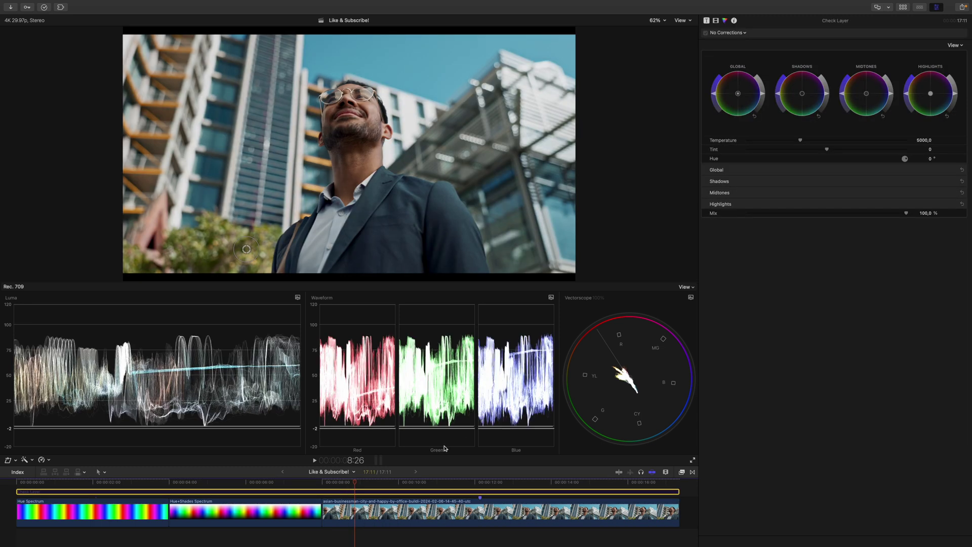
key(super+Down)
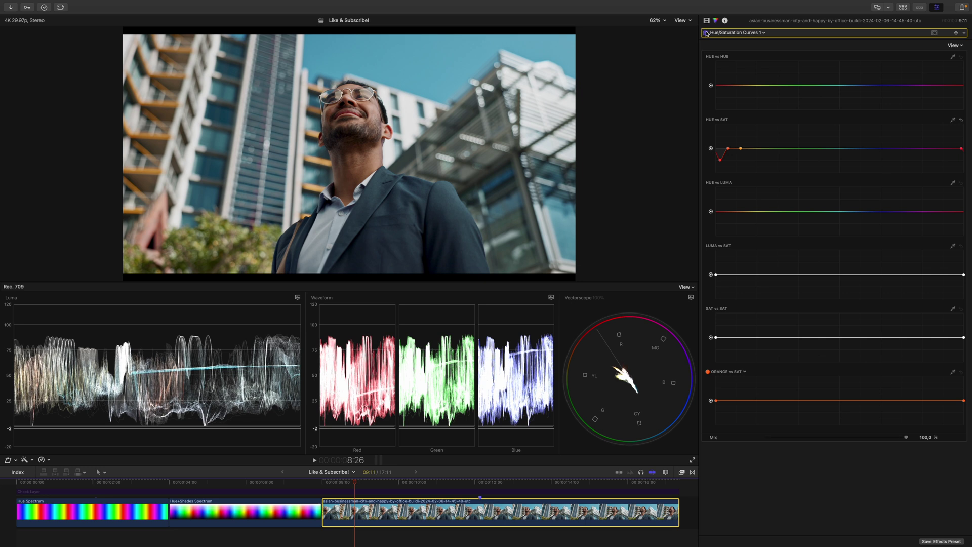
key(super+Up)
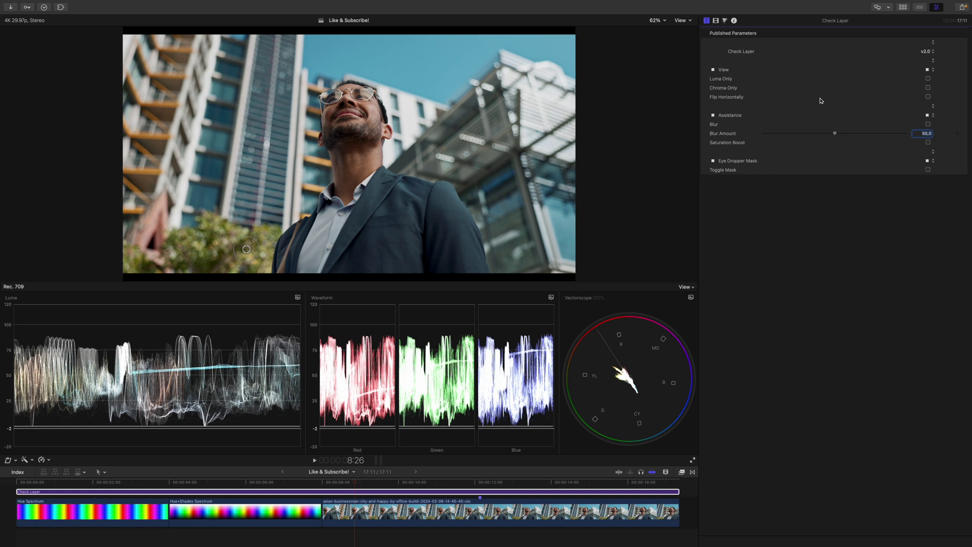
- Flip the image horizontally with the Check Layer to review the composition, and restore its original orientation
click(928, 97)
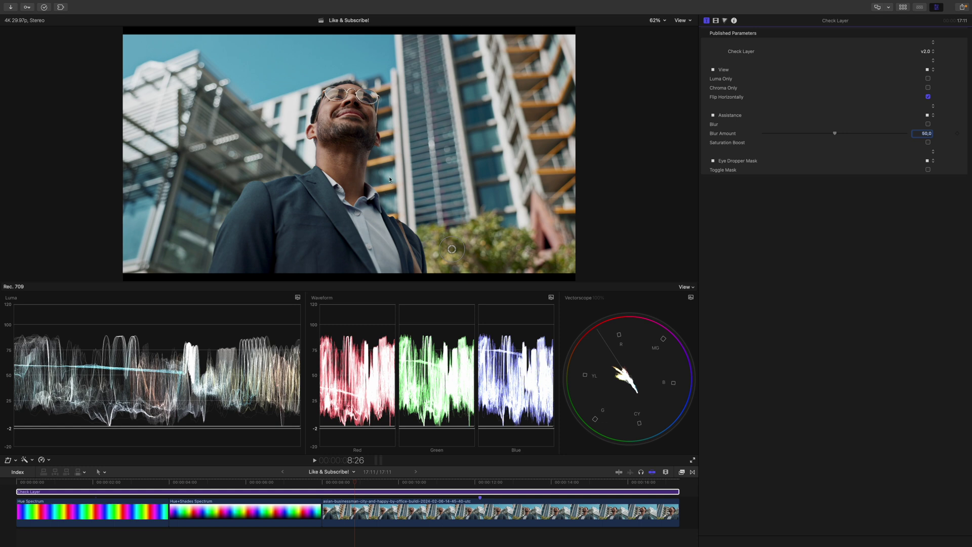
click(928, 97)
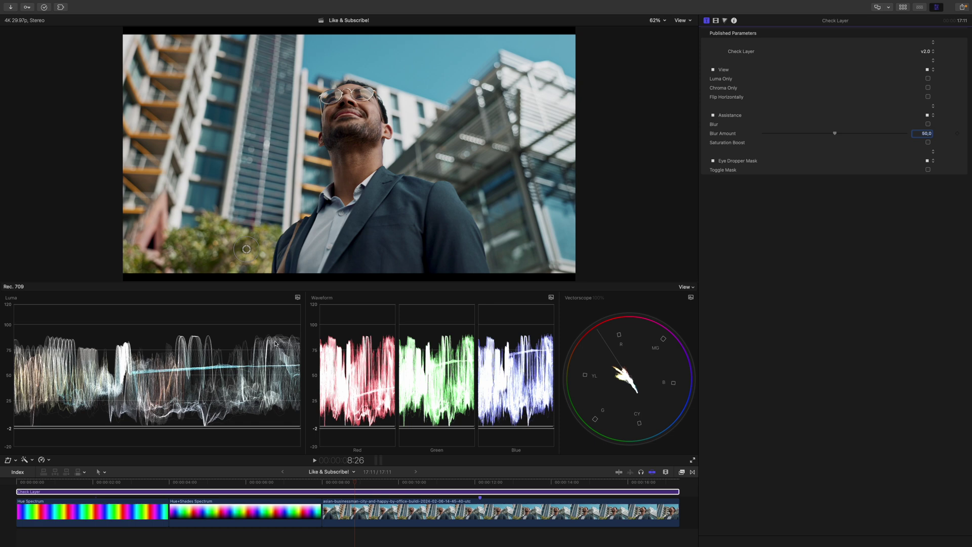
- Enable the Check Layer's Blur with a Blur Amount of 86.13 and turn on Saturation Boost
click(929, 124)
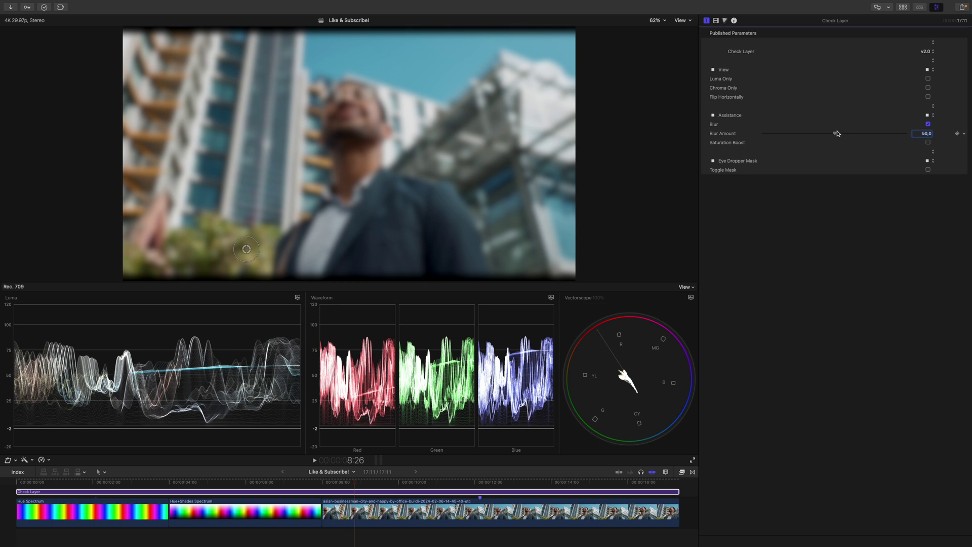
drag(837, 133, 887, 133)
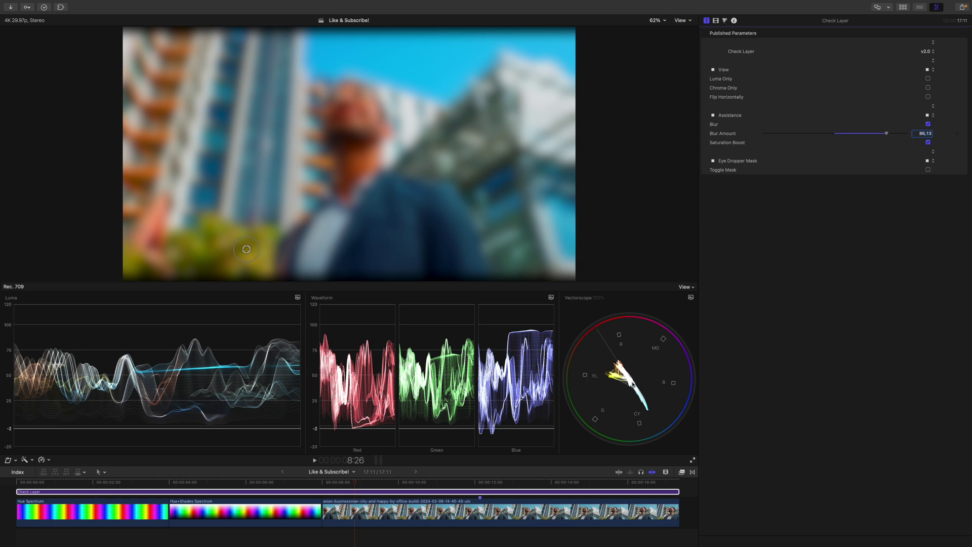
- Sample the blue sky for the Hue vs Hue curve in the businessman clip's Hue/Saturation Curves 2 and spread the two outer points farther apart
click(370, 493)
click(356, 515)
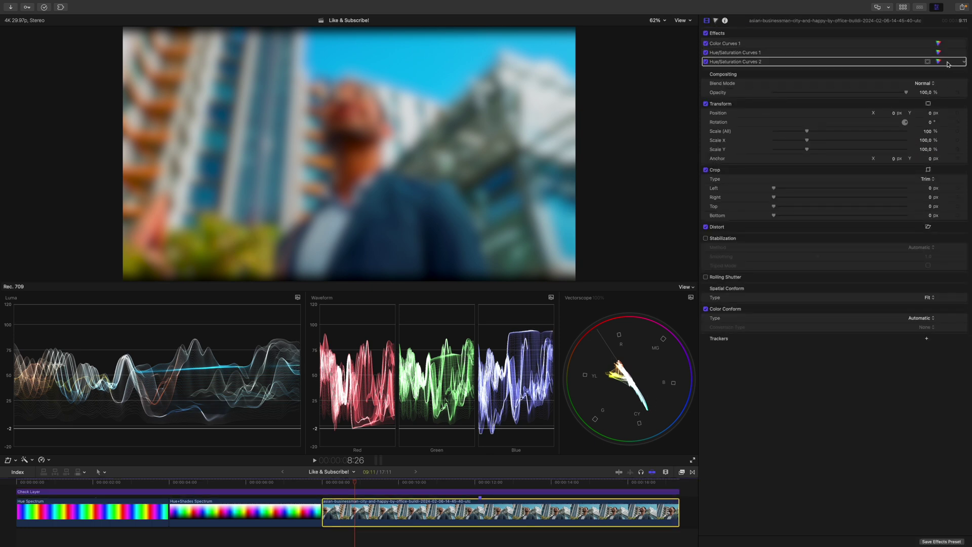
key(super+6)
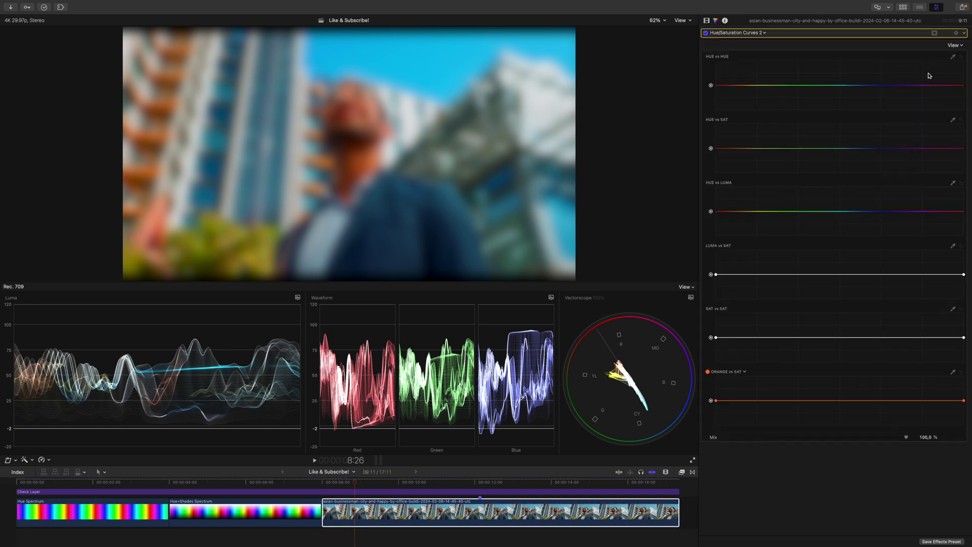
click(953, 56)
click(446, 62)
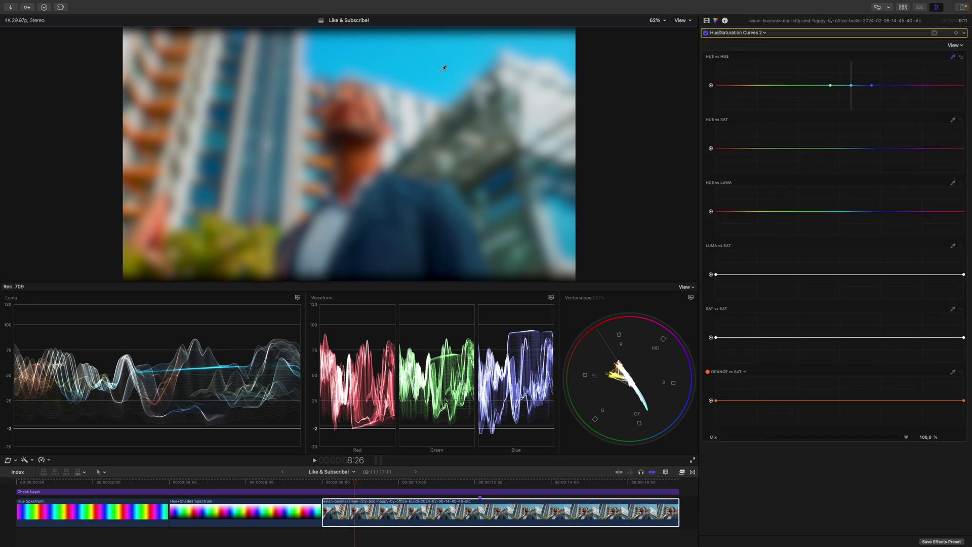
drag(832, 87, 813, 86)
drag(871, 86, 892, 86)
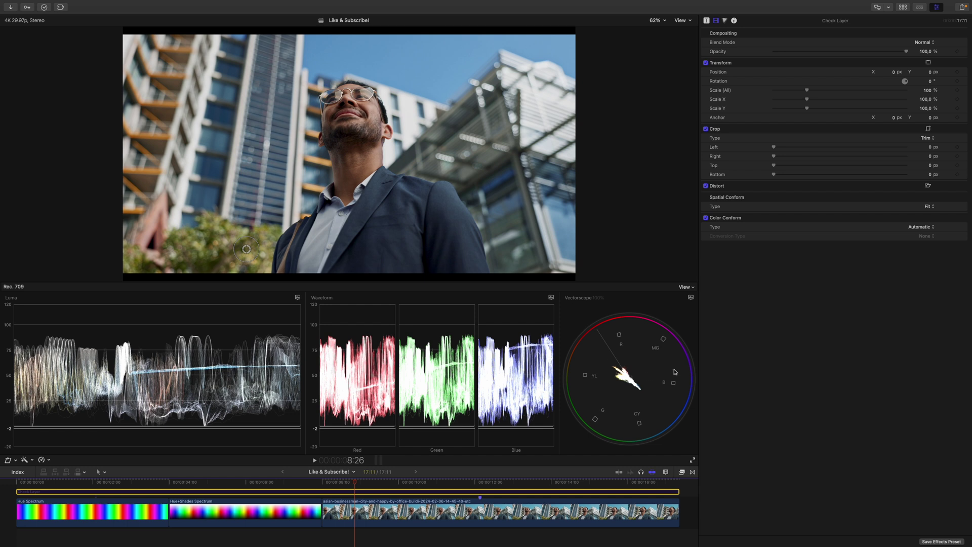
- Turn the businessman clip's Hue/Saturation Curves 2 effect off and back on to compare the sky color
click(395, 517)
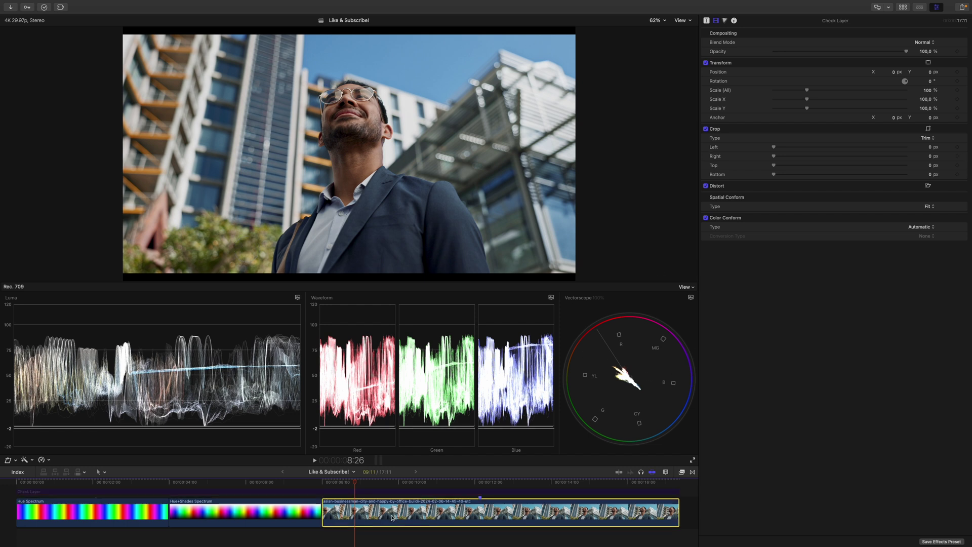
click(705, 61)
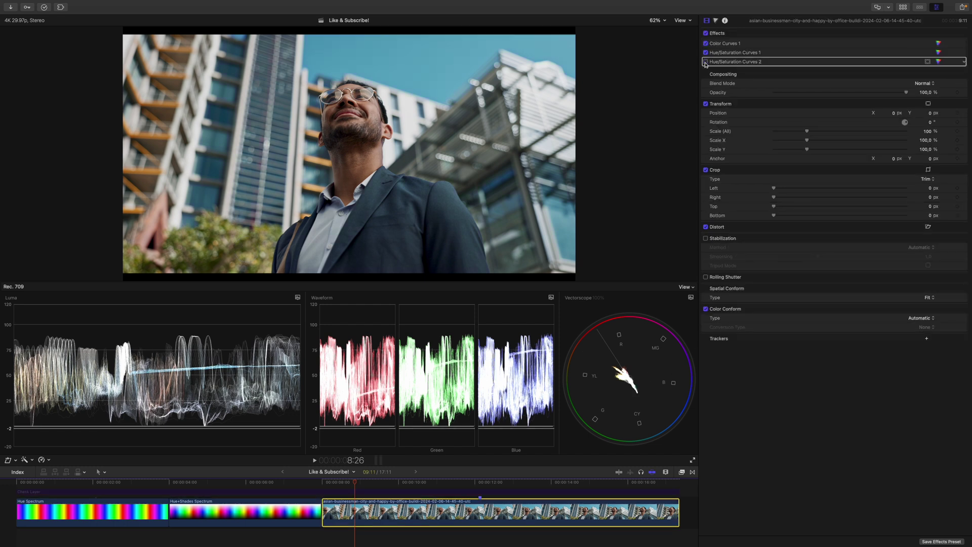
click(706, 62)
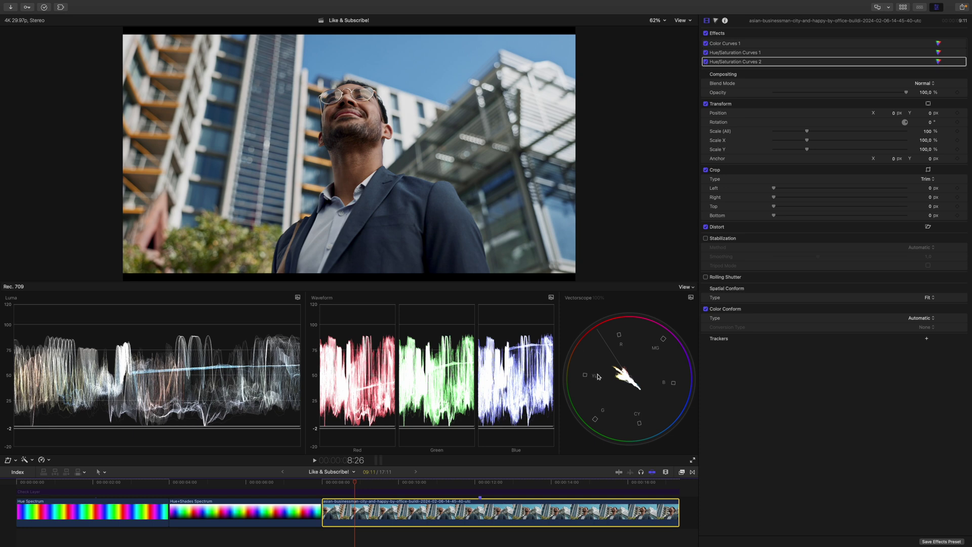